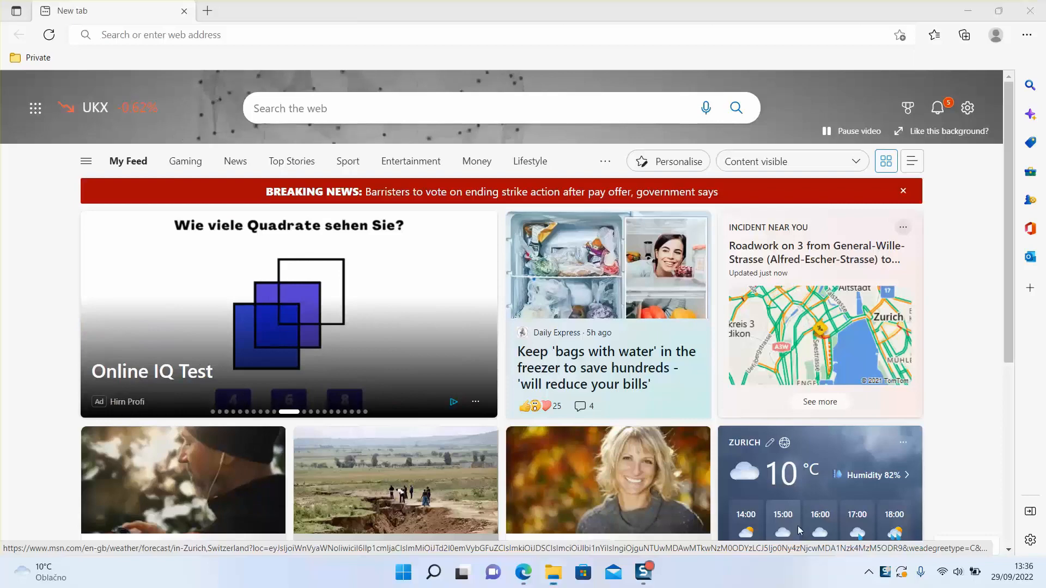
# Look through the Downloads folder and This PC in File Explorer, and inspect the contents of the ESD-USB (I:) drive.
pyautogui.press('super+e')
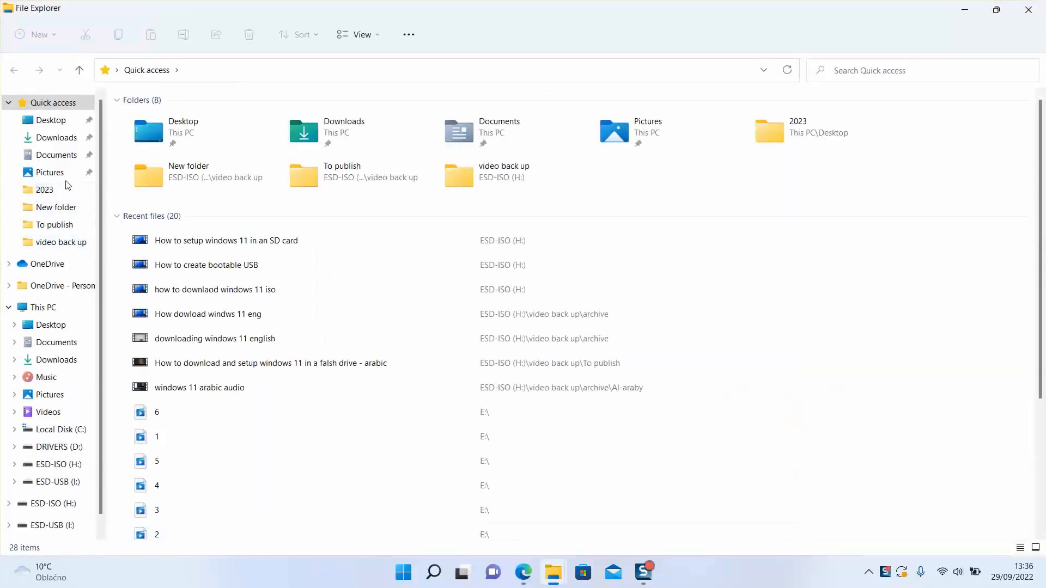
pyautogui.click(64, 137)
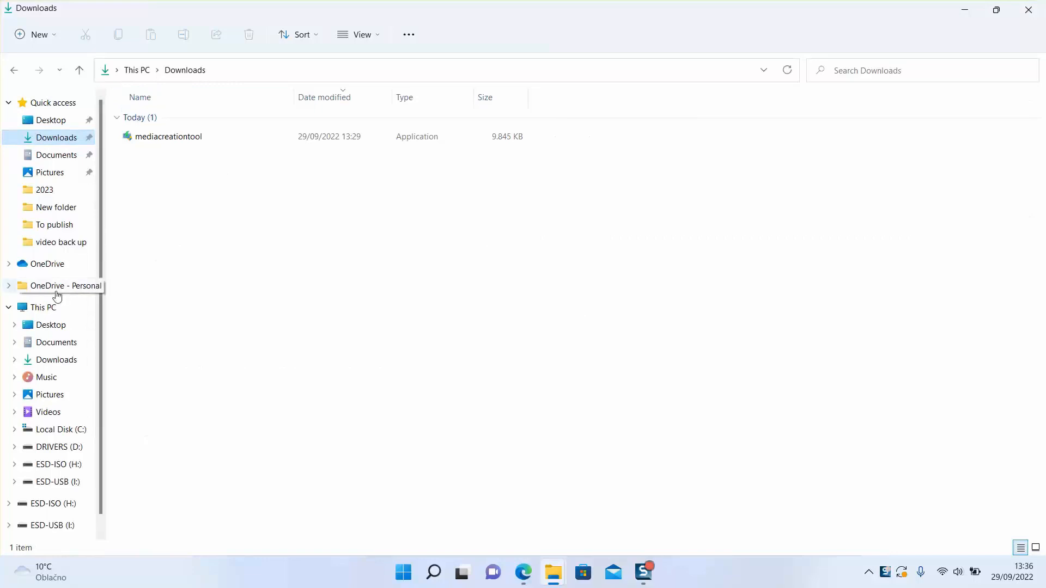
pyautogui.click(45, 310)
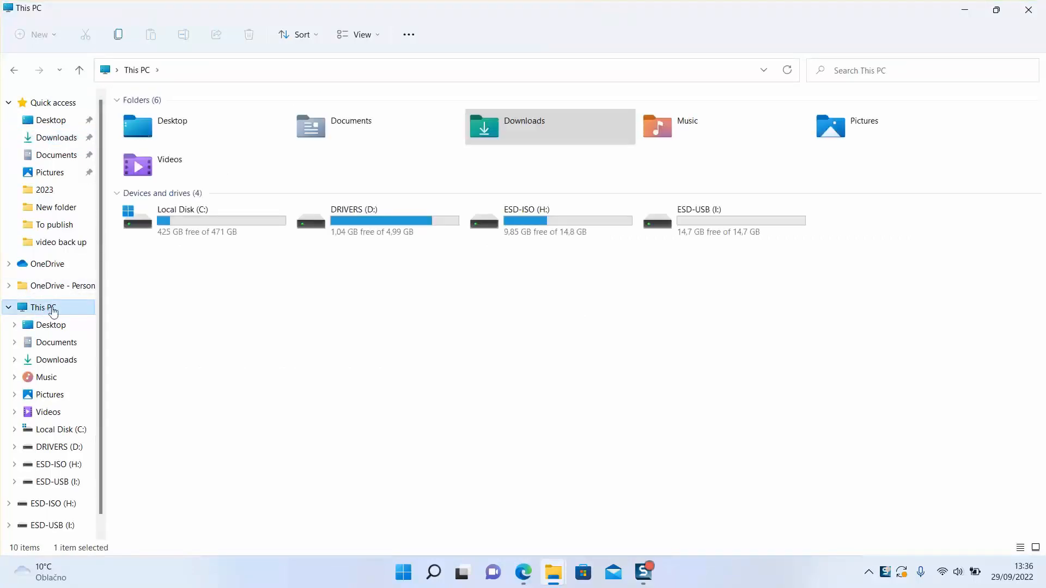
pyautogui.doubleClick(743, 232)
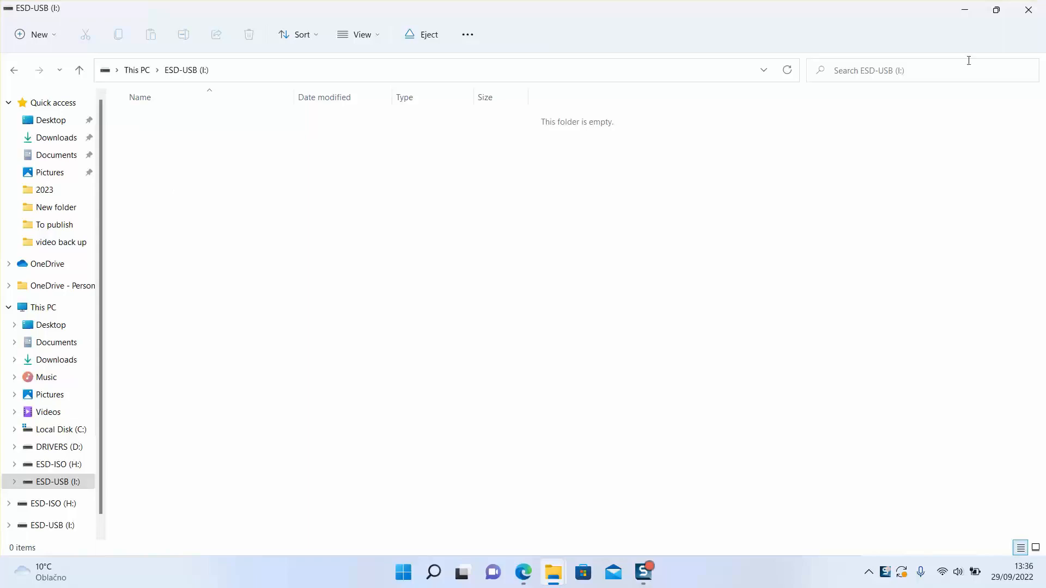
pyautogui.click(964, 10)
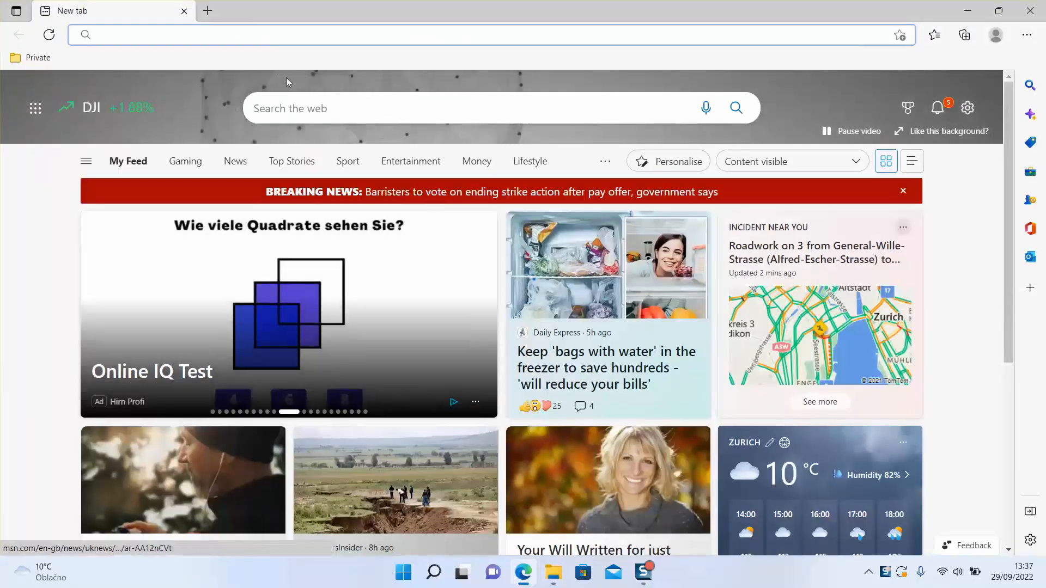
# Search the web for "windows 11 download" and show the results for the correctly spelled query.
pyautogui.write('wi')
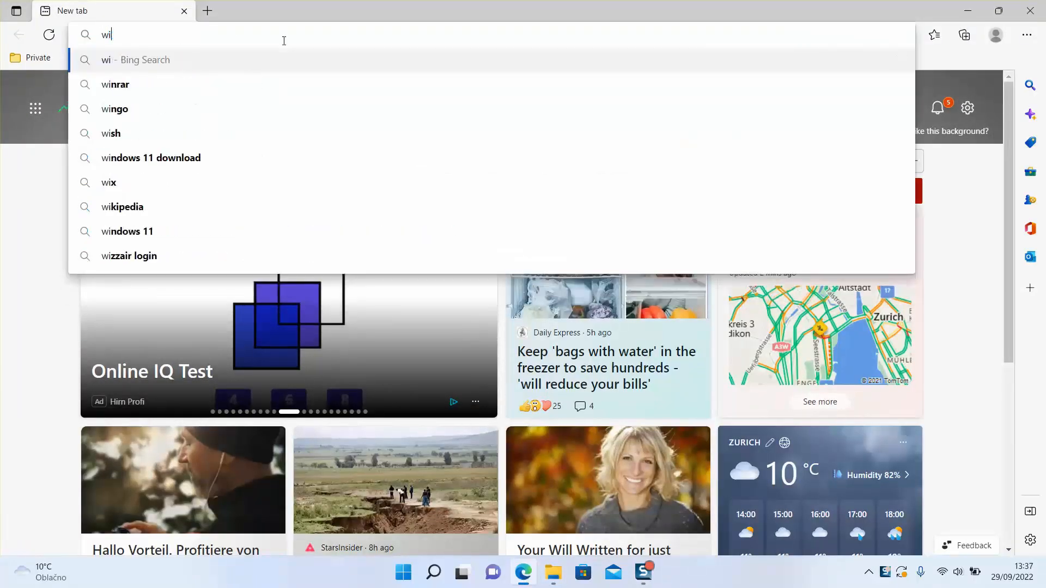
pyautogui.write('windows 1')
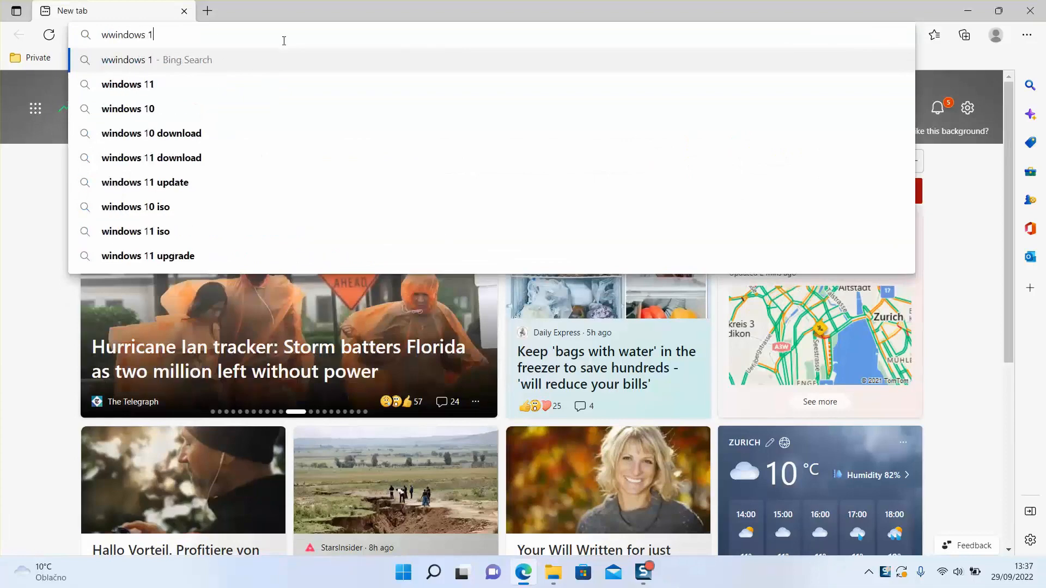
pyautogui.write('1 download')
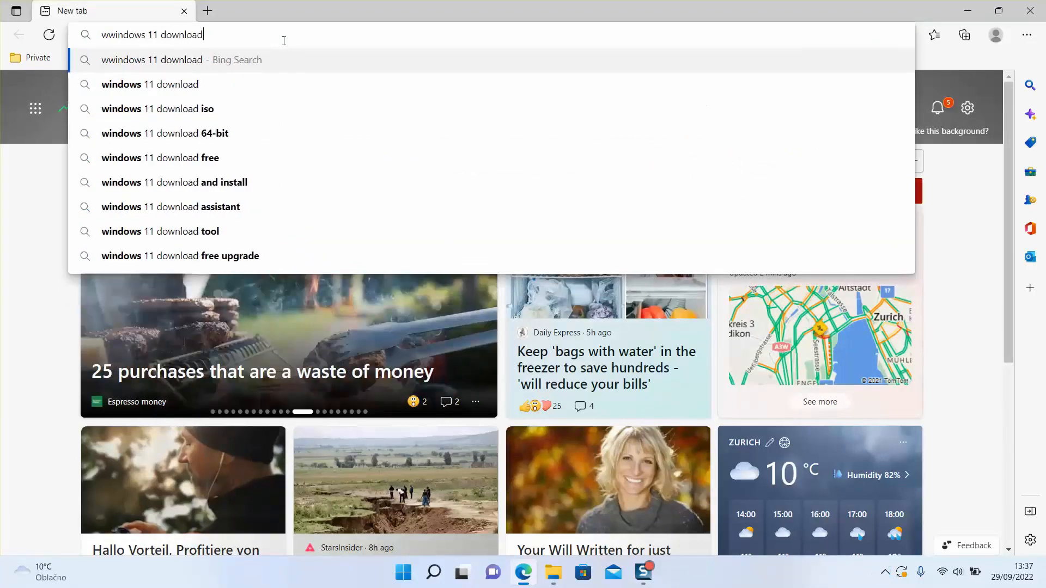
pyautogui.press('Return')
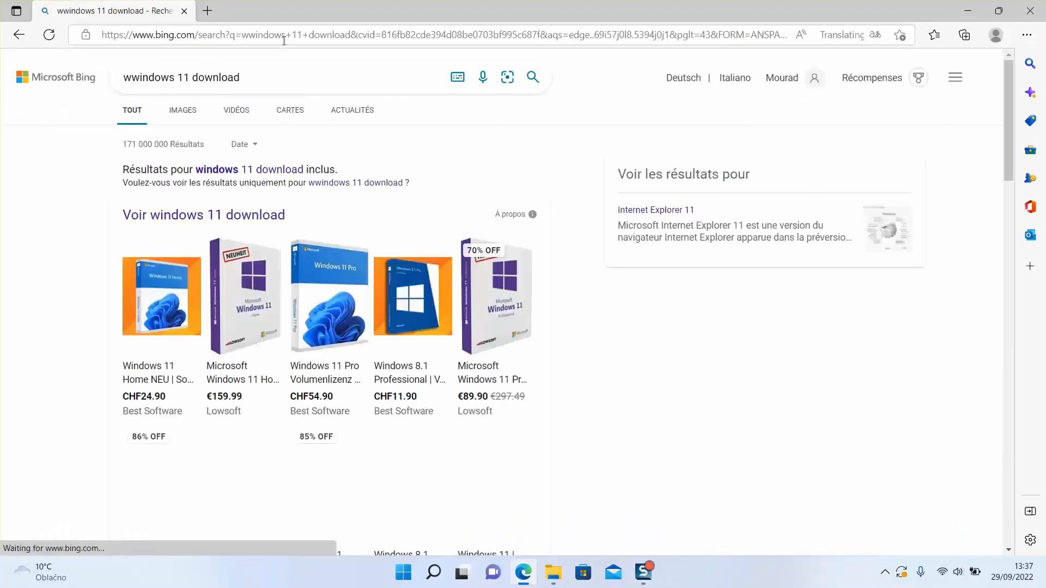
pyautogui.click(256, 170)
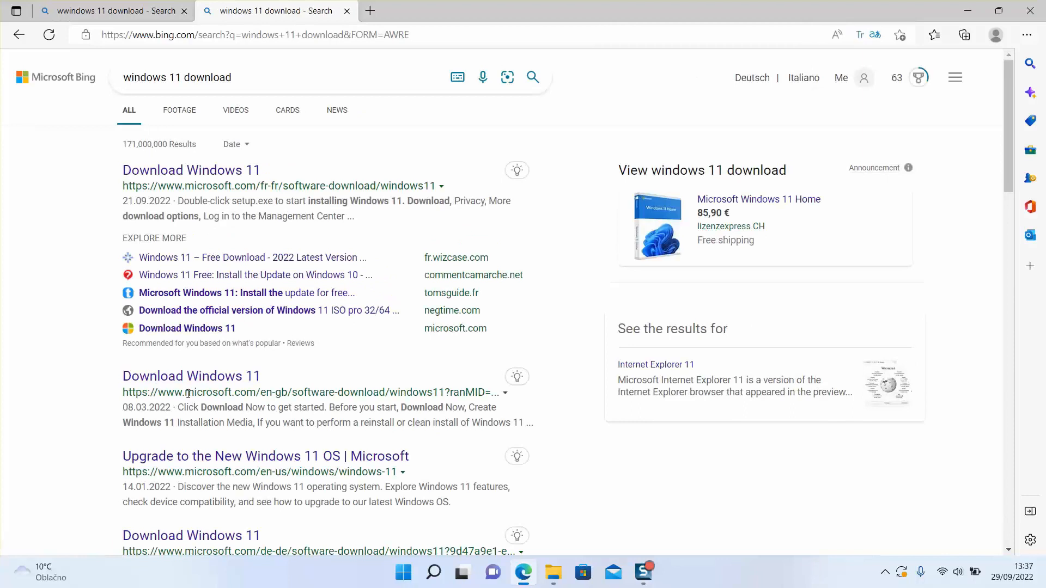
# Open the "Download Windows 11" search result from Microsoft's en-gb site, checking its microsoft.com address.
pyautogui.moveTo(184, 393); pyautogui.dragTo(262, 393)
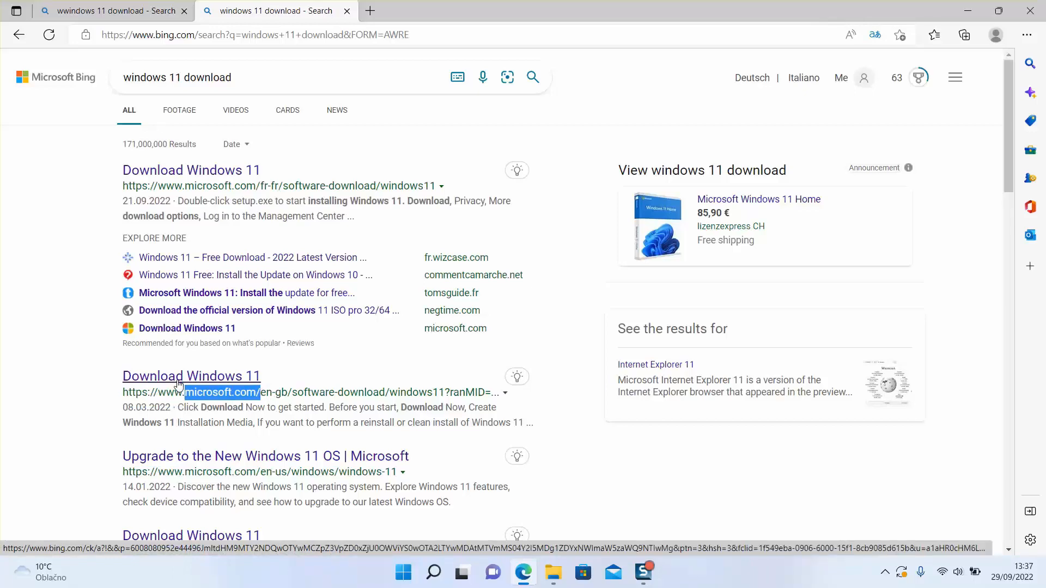
pyautogui.click(517, 376)
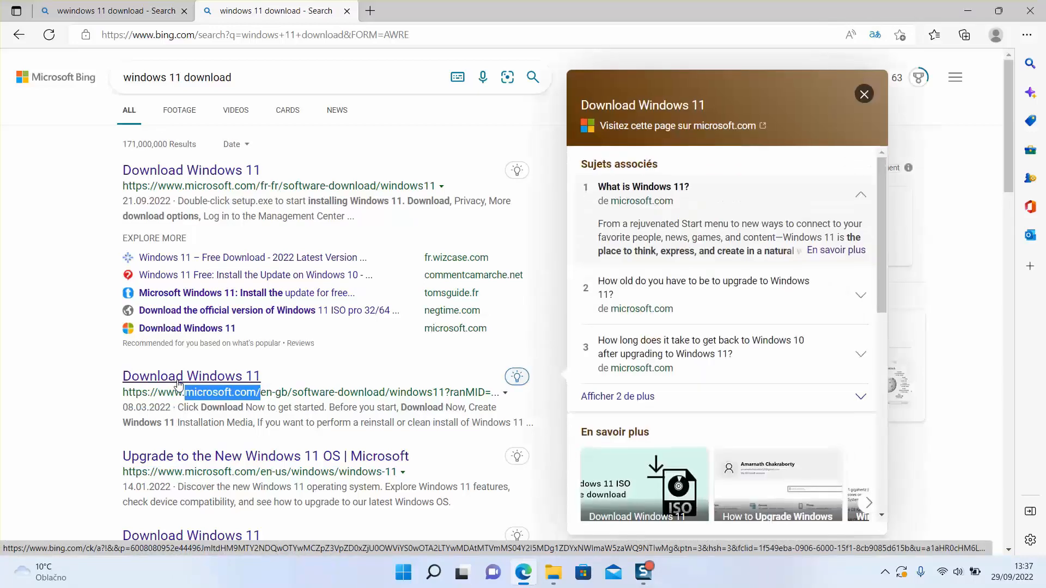
pyautogui.click(864, 95)
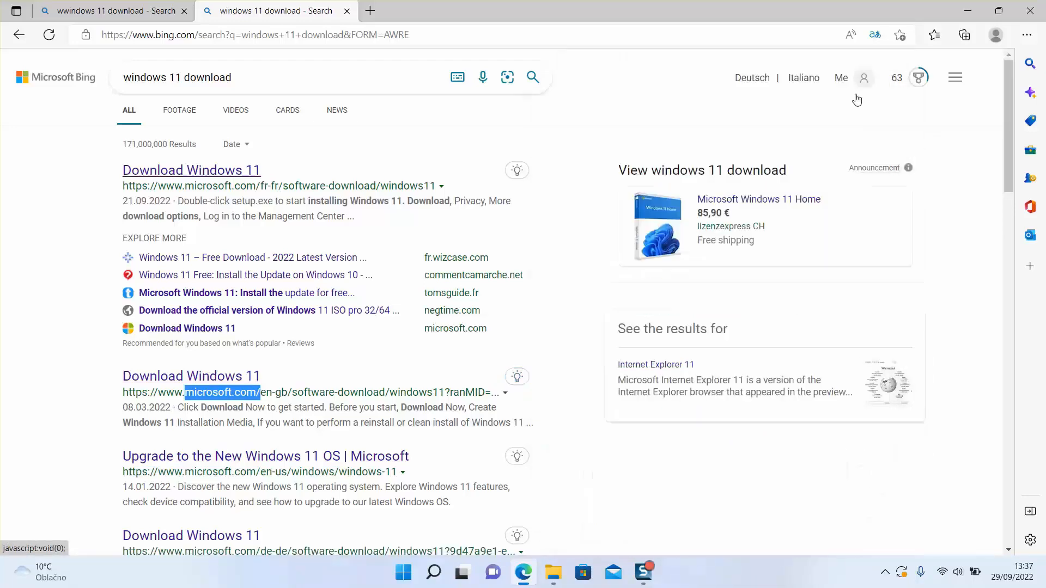
pyautogui.click(218, 376)
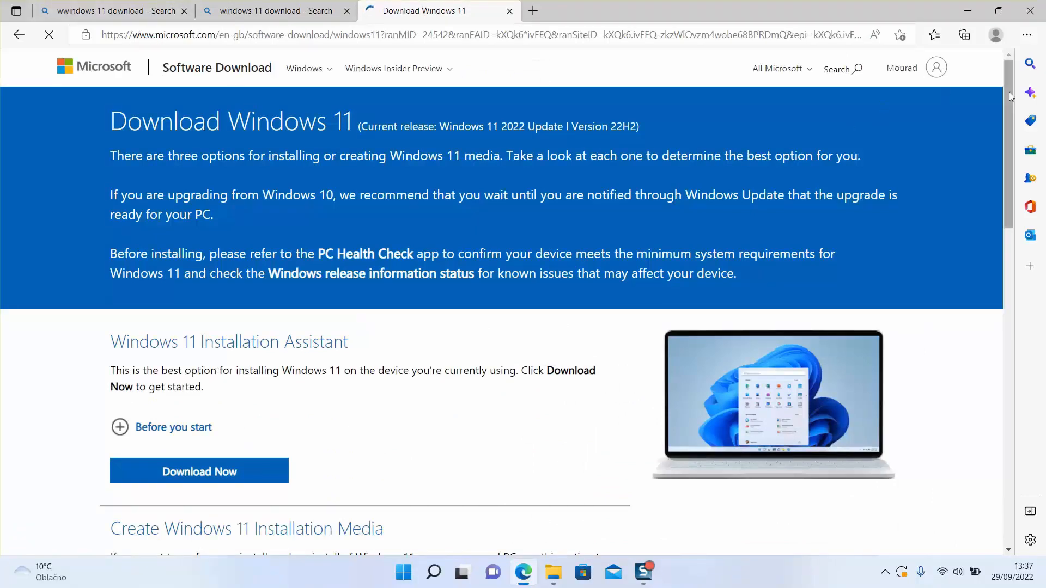
# Try to download the media creation tool from the Create Windows 11 Installation Media section.
pyautogui.scroll(-6, 283, 155)
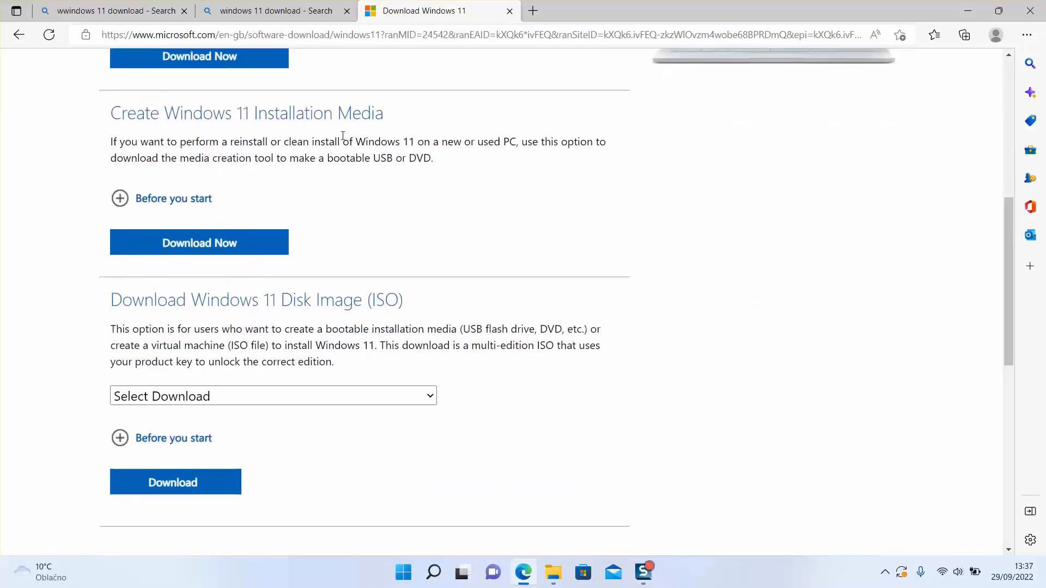
pyautogui.click(243, 255)
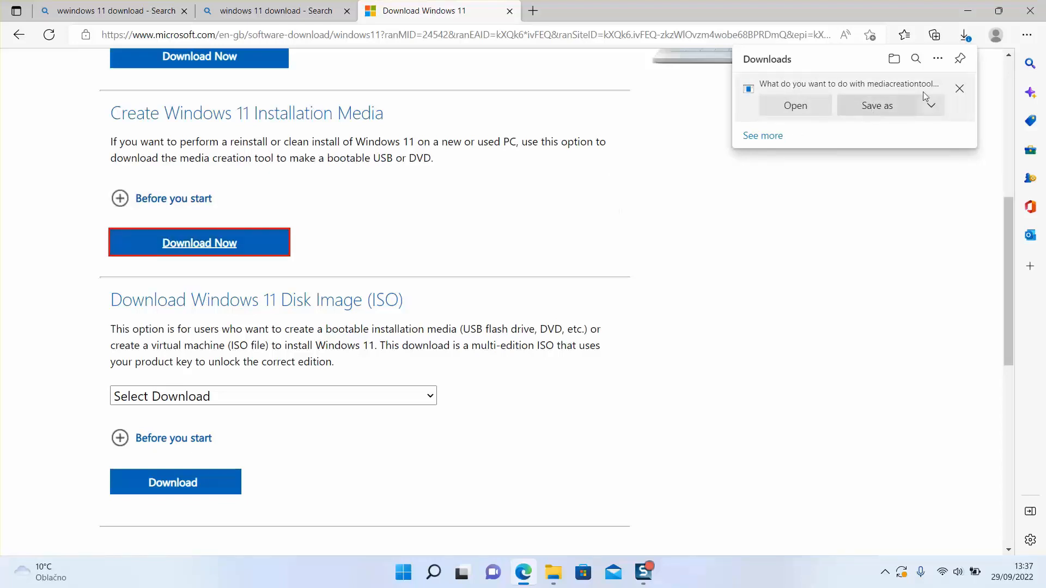
pyautogui.click(959, 89)
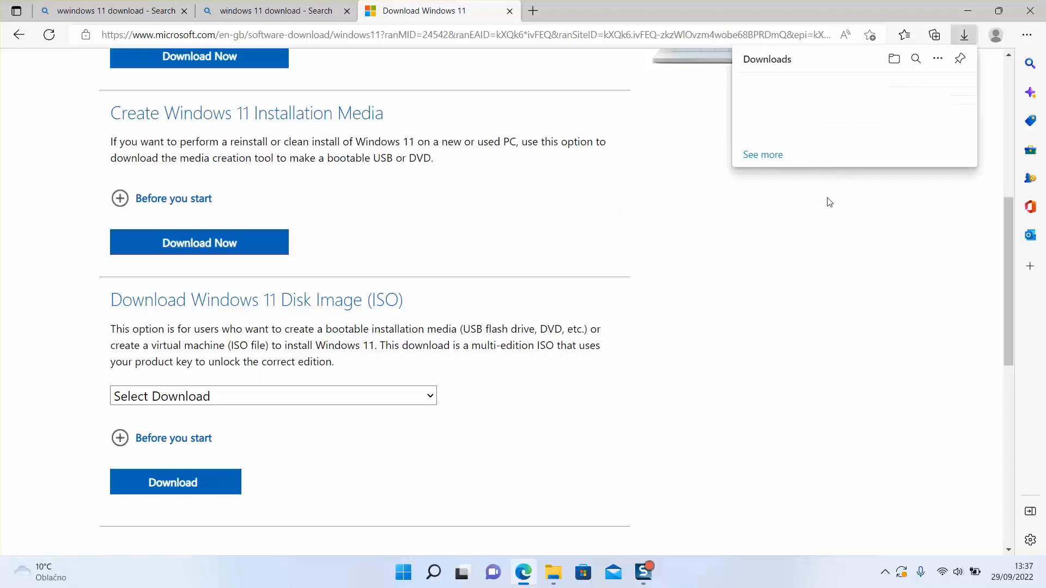
# Run mediacreationtool from the Downloads folder in File Explorer.
pyautogui.press('super+e')
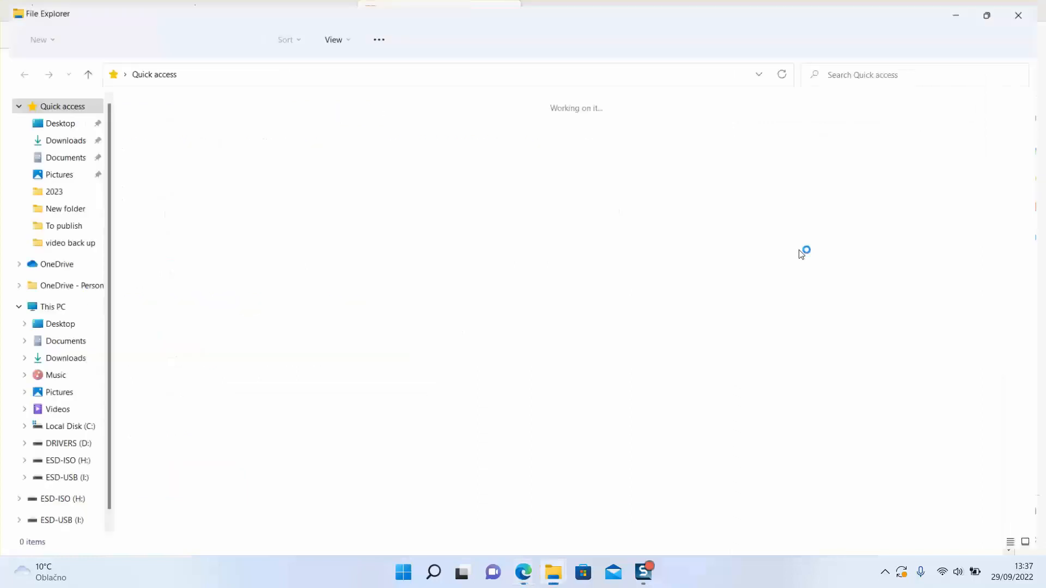
pyautogui.click(38, 141)
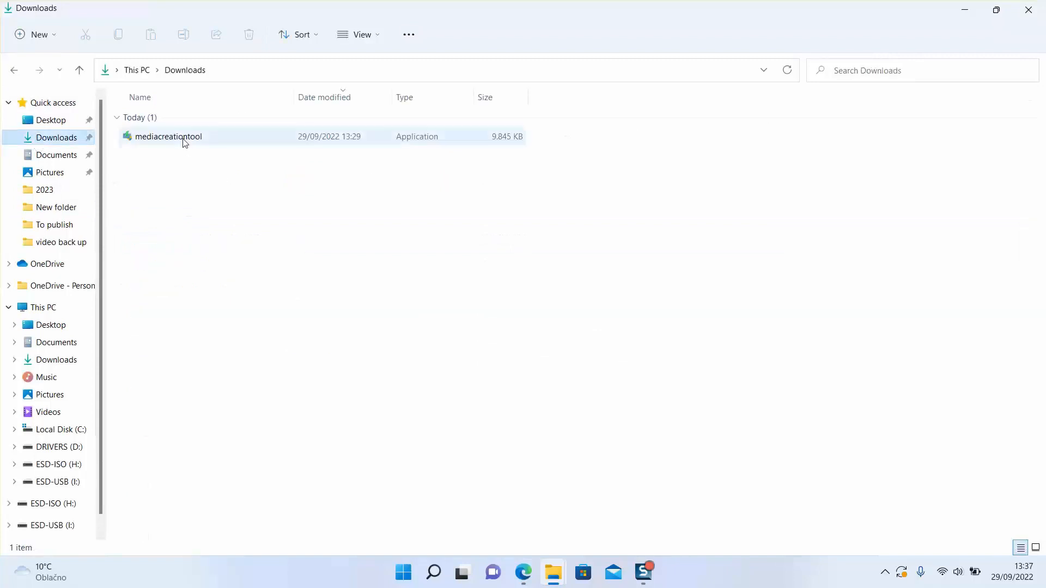
pyautogui.moveTo(184, 143)
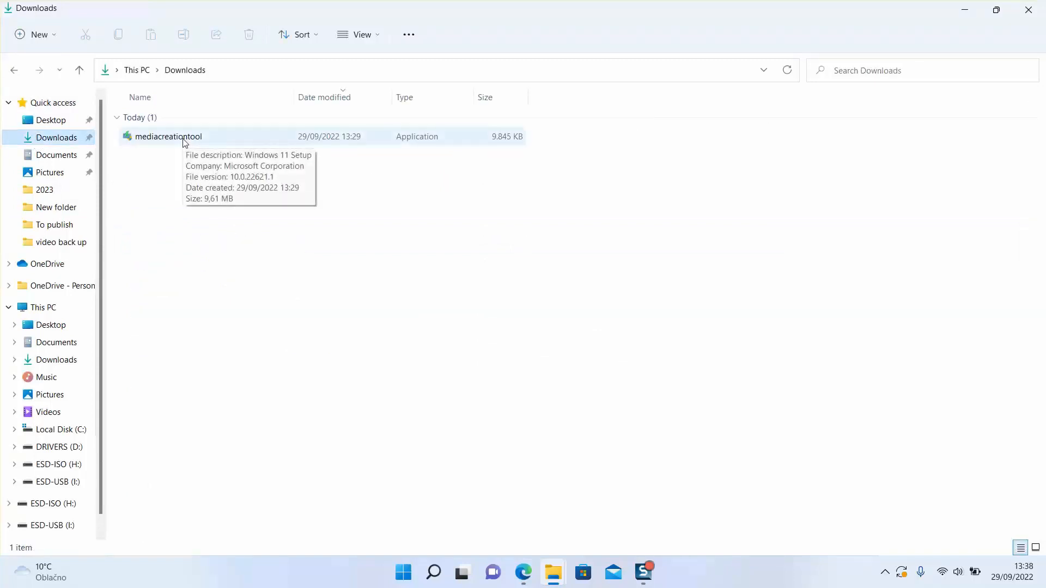
pyautogui.click(184, 142)
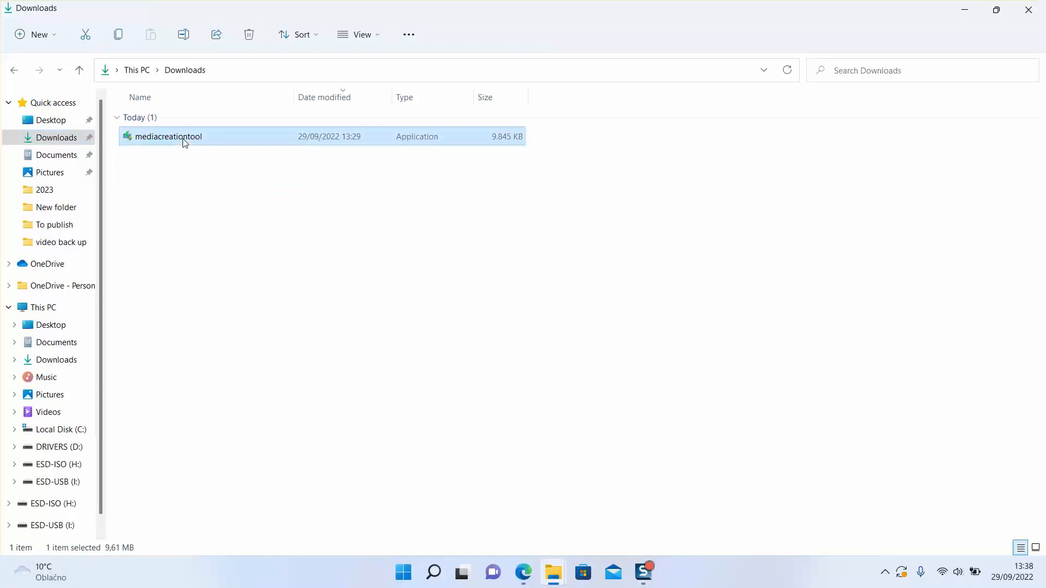
pyautogui.doubleClick(185, 143)
# Go through the Windows 11 Setup license terms to the end and accept them.
pyautogui.moveTo(625, 578)
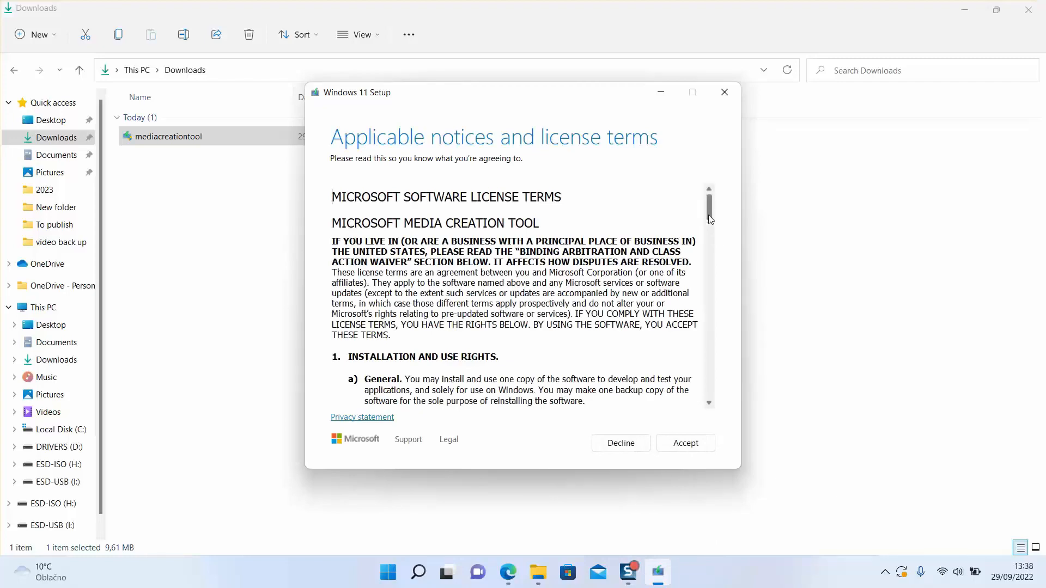
pyautogui.moveTo(710, 218); pyautogui.dragTo(724, 406)
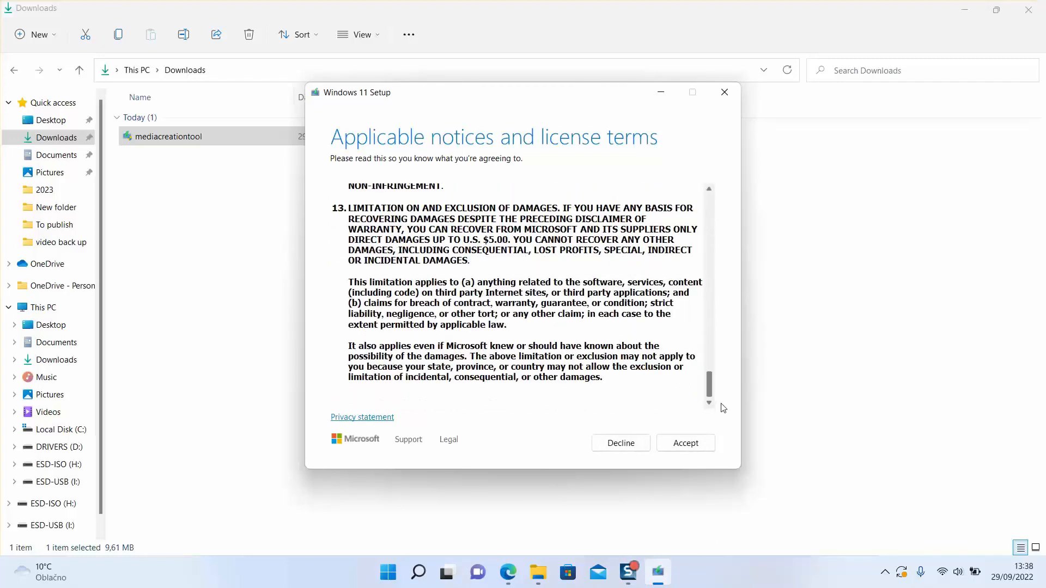
pyautogui.click(684, 444)
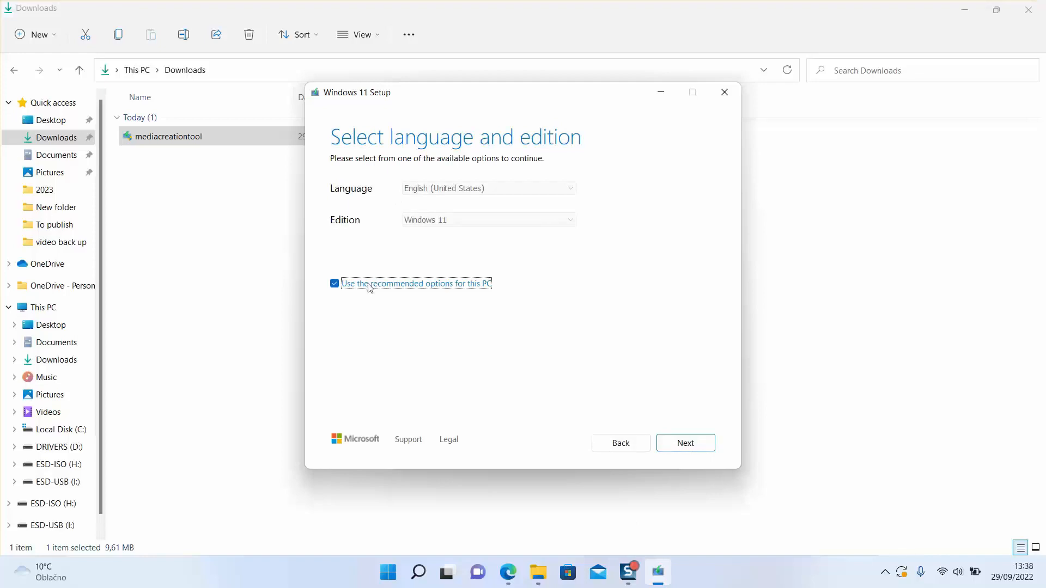
# Turn off the recommended options for this PC, set the language to English (United Kingdom), and continue.
pyautogui.click(370, 286)
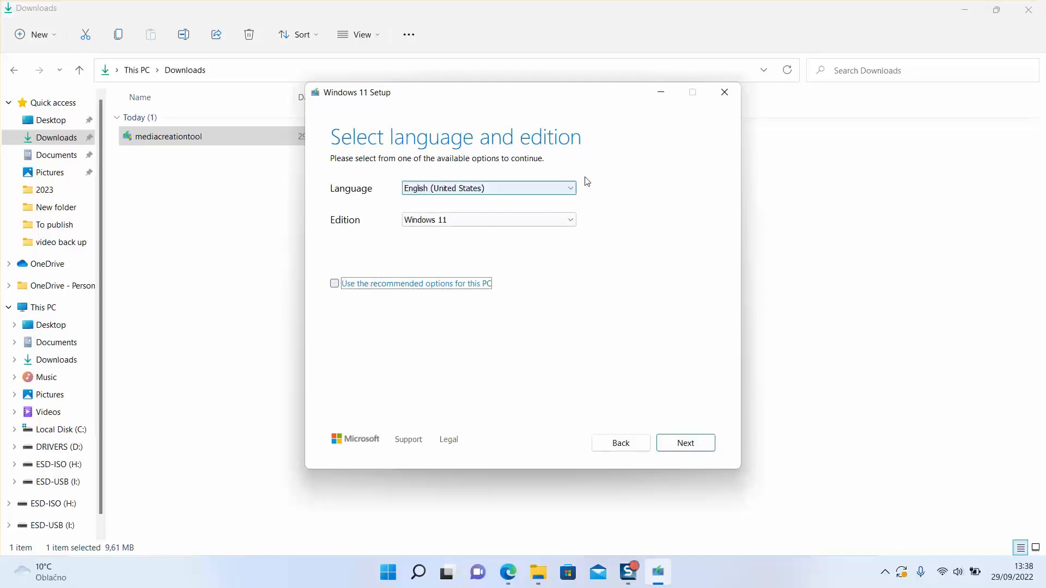
pyautogui.click(551, 187)
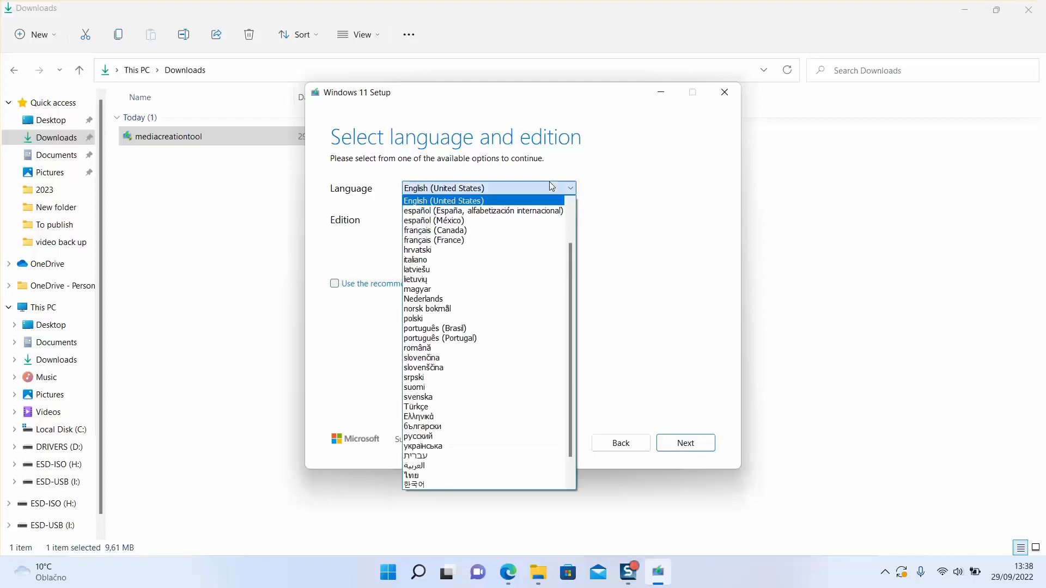
pyautogui.click(479, 231)
pyautogui.click(513, 189)
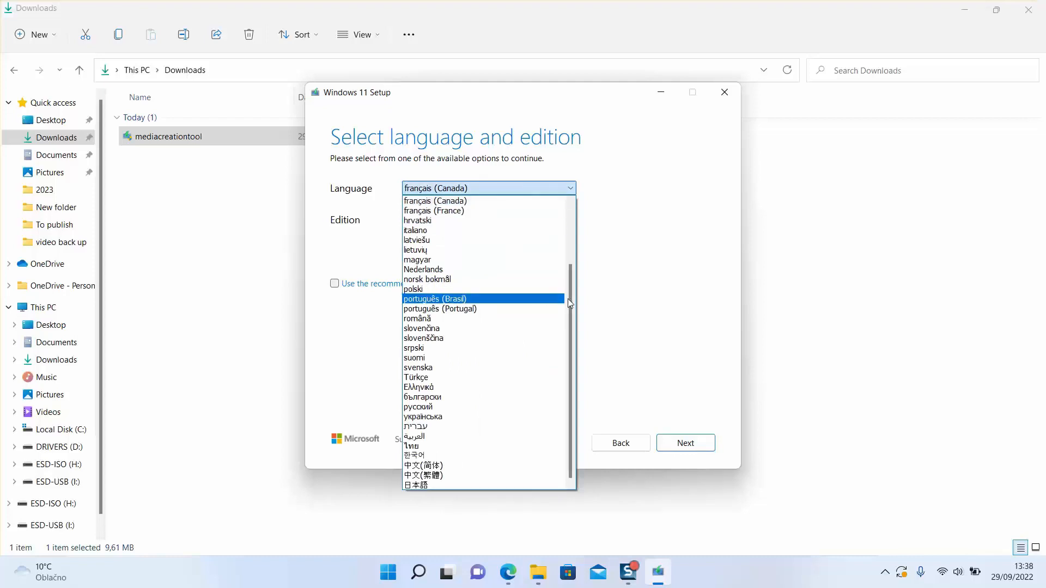
pyautogui.moveTo(568, 298); pyautogui.dragTo(576, 204)
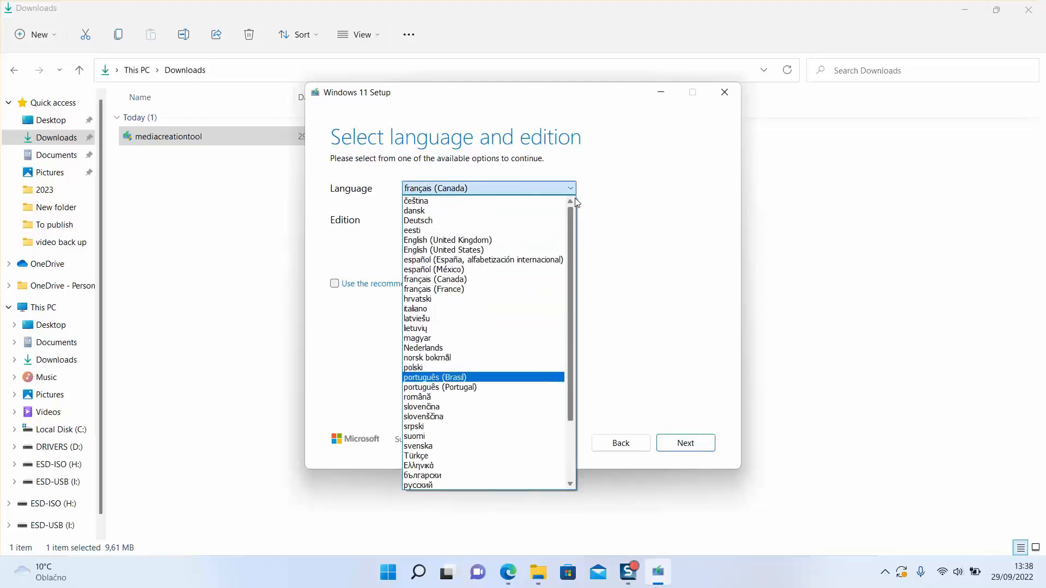
pyautogui.click(475, 244)
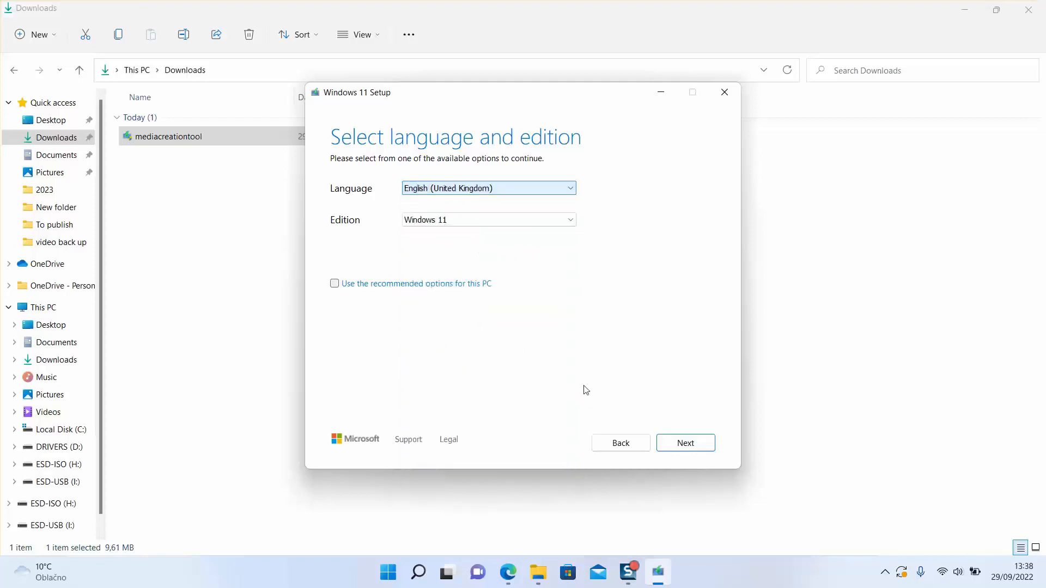
pyautogui.click(684, 445)
# Choose a USB flash drive as the installation media and select the removable drive I: (ESD-USB).
pyautogui.click(335, 202)
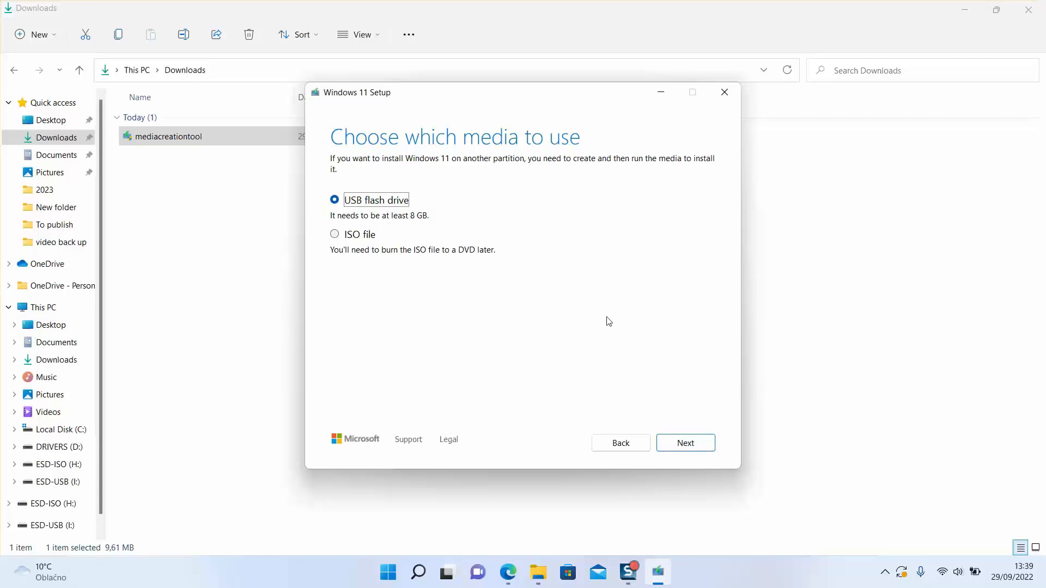
pyautogui.click(689, 446)
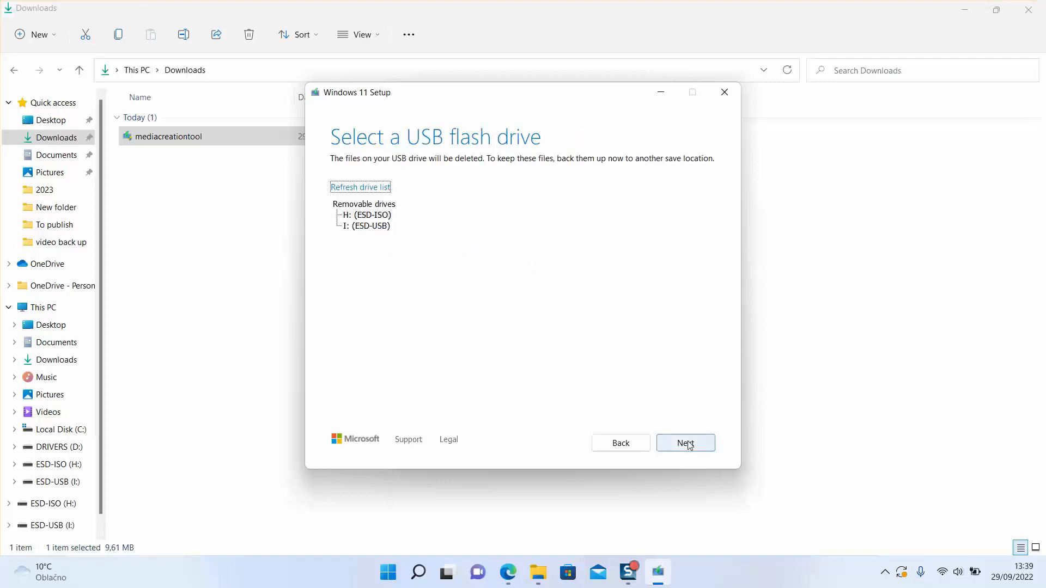
pyautogui.click(374, 226)
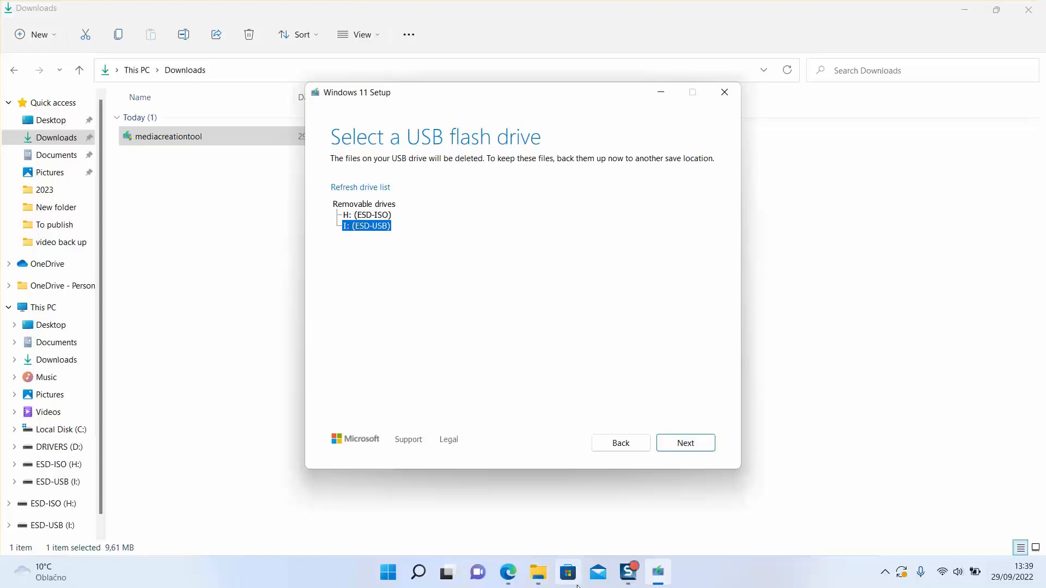
# Close the Downloads window and check the ESD-USB (I:) drive under This PC in File Explorer.
pyautogui.click(545, 581)
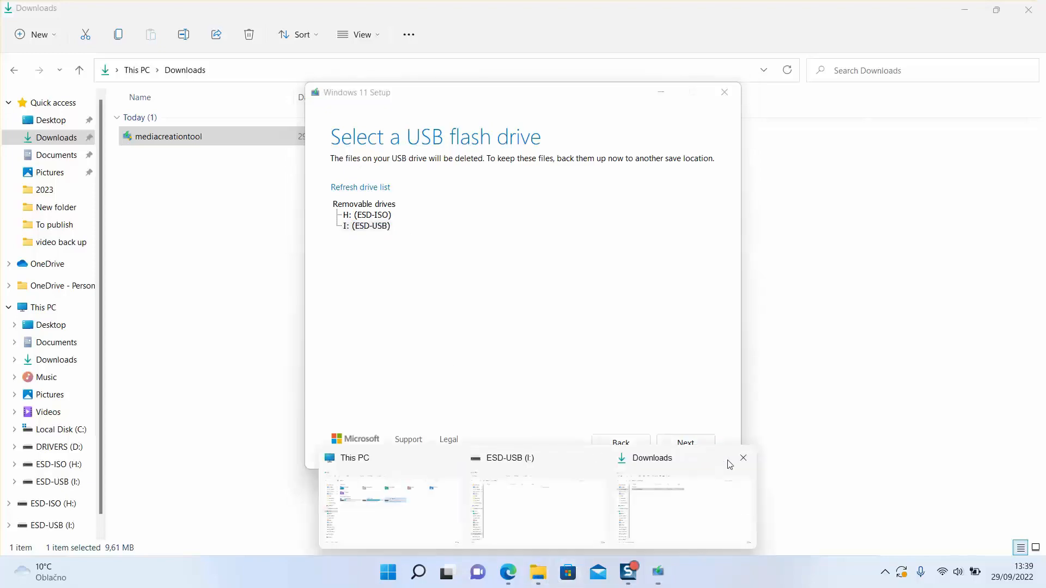
pyautogui.click(744, 458)
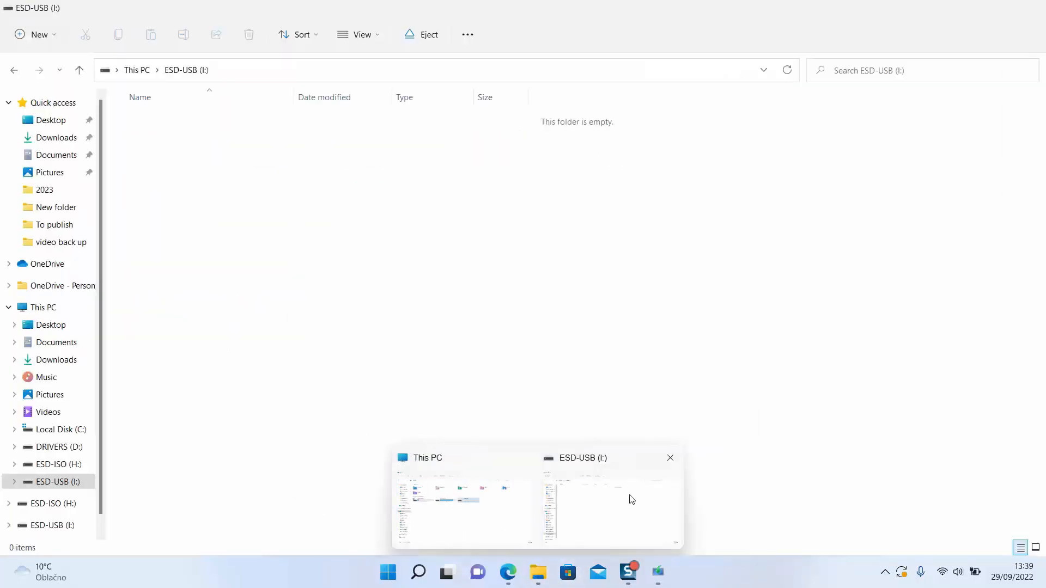
pyautogui.click(631, 499)
pyautogui.click(129, 70)
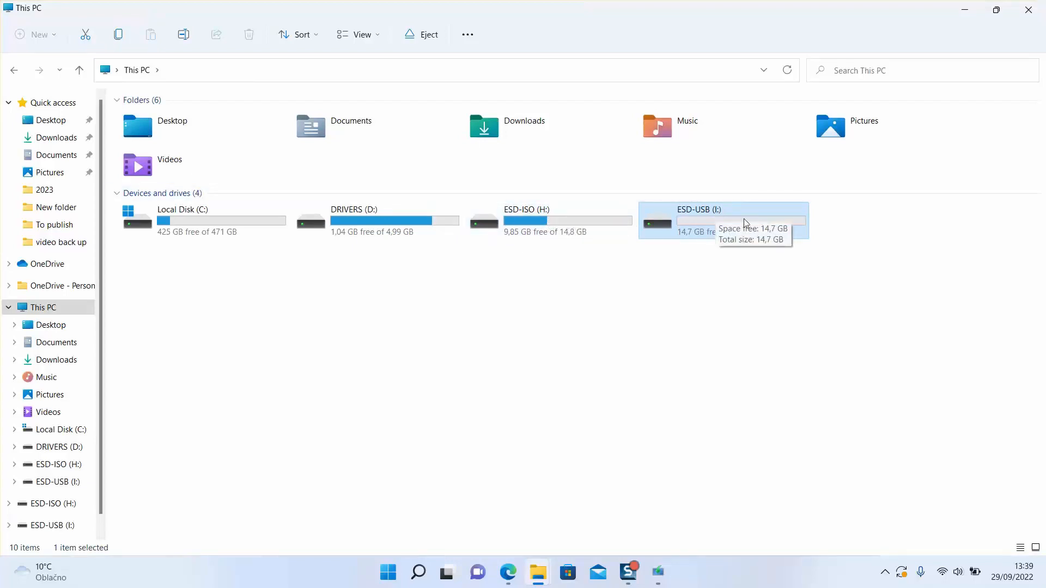
# Create the Windows 11 installation media on the selected ESD-USB (I:) flash drive and finish Windows 11 Setup.
pyautogui.click(965, 9)
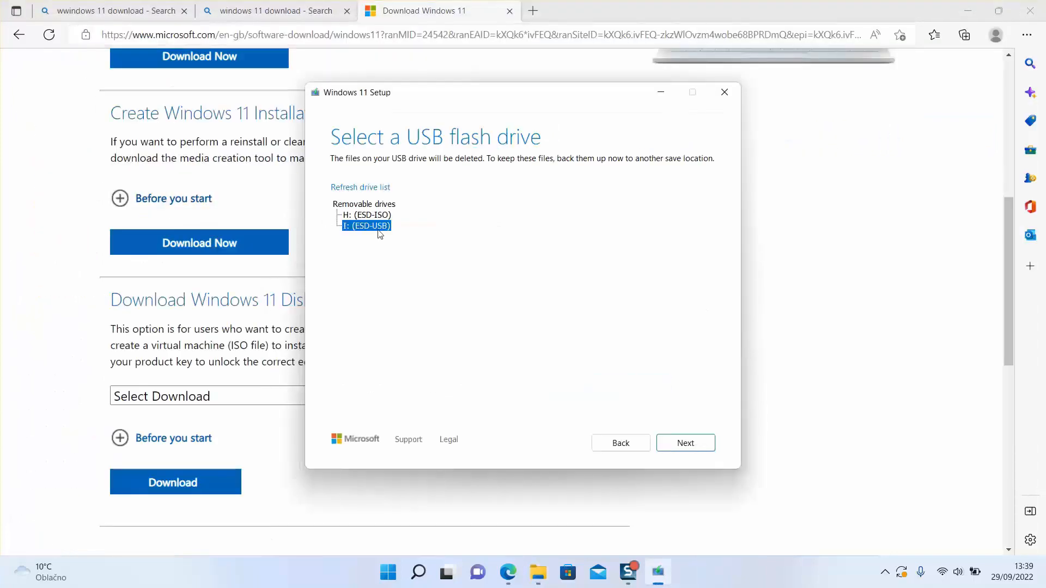
pyautogui.click(695, 447)
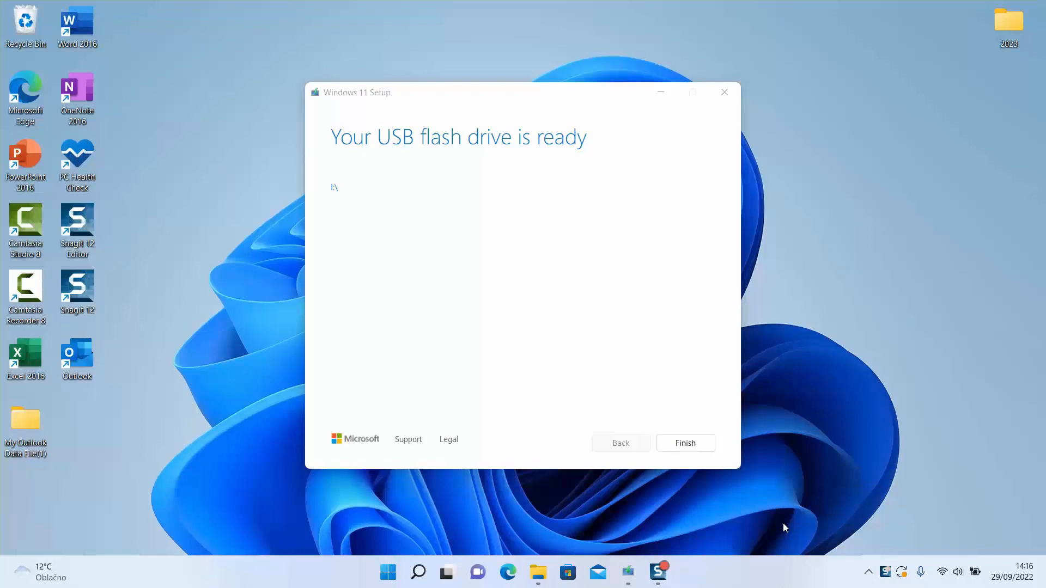
pyautogui.click(685, 453)
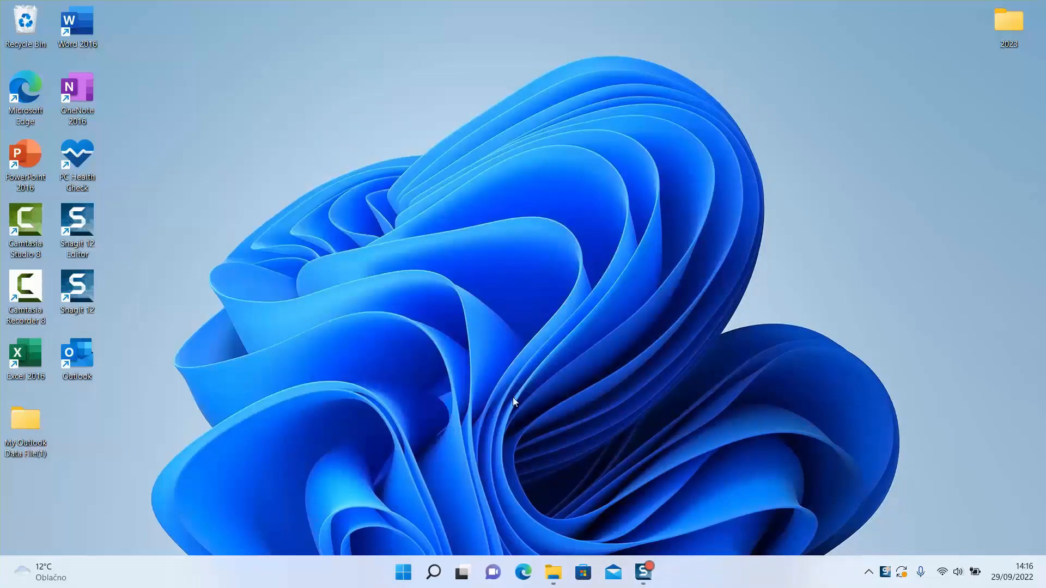
# Open the ESD-USB (I:) drive from This PC in File Explorer to check the installation files.
pyautogui.press('super+e')
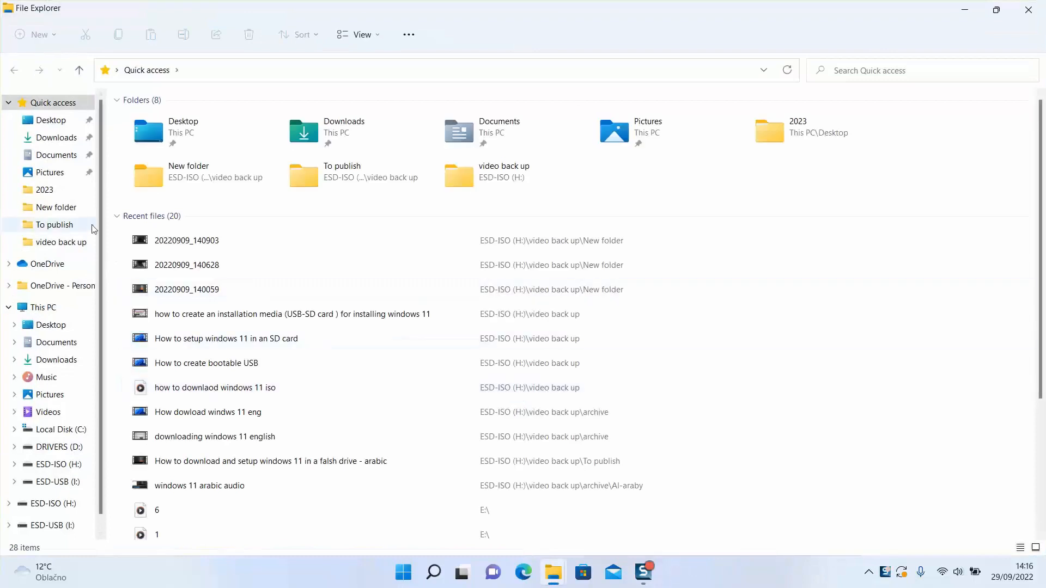
pyautogui.click(59, 306)
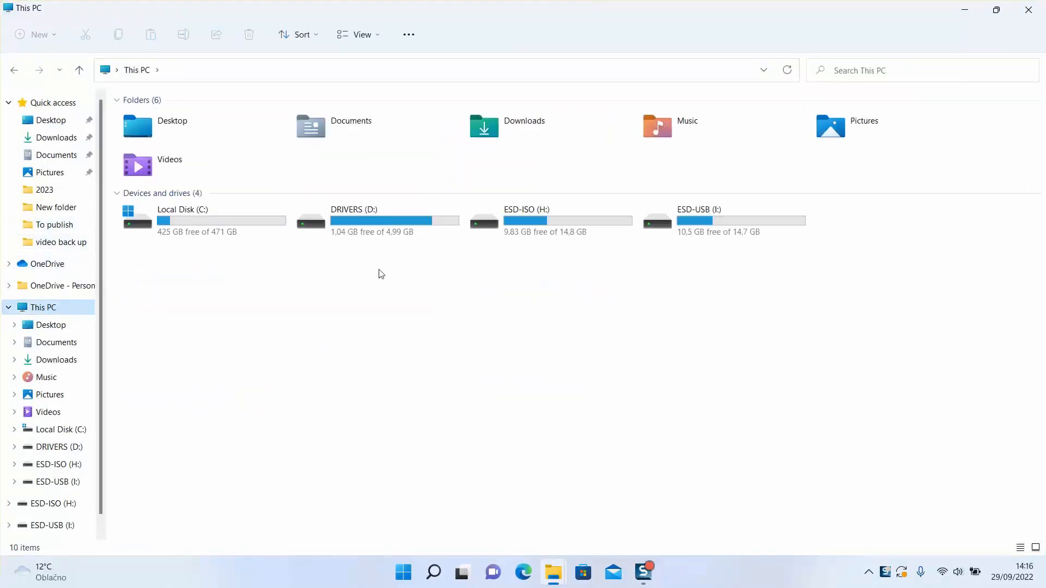
pyautogui.doubleClick(681, 230)
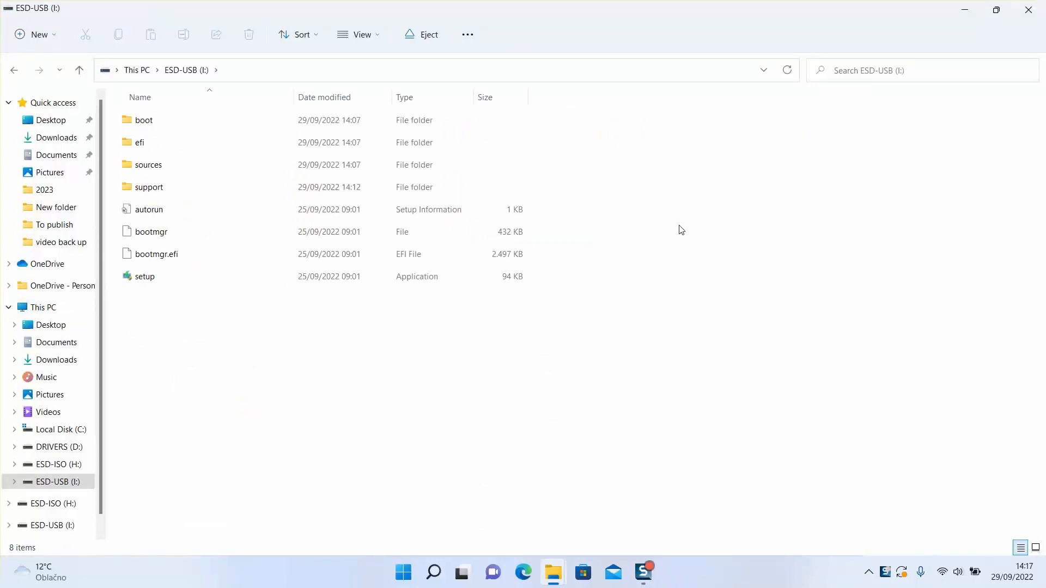
# Run setup from the ESD-USB drive, opt in to help make the installation better, and continue with updates set to Not right now.
pyautogui.doubleClick(215, 278)
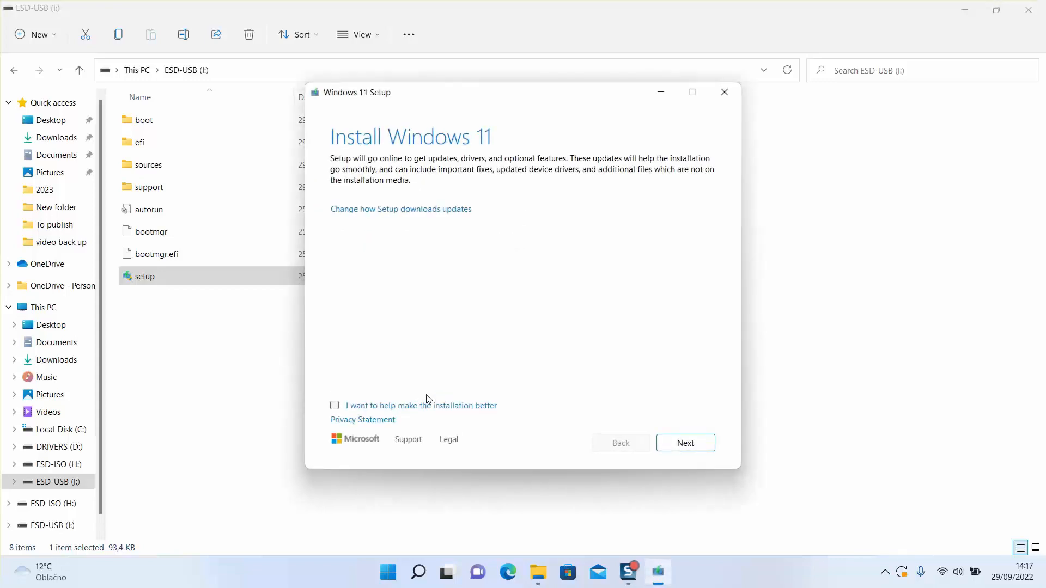
pyautogui.click(336, 405)
pyautogui.click(402, 212)
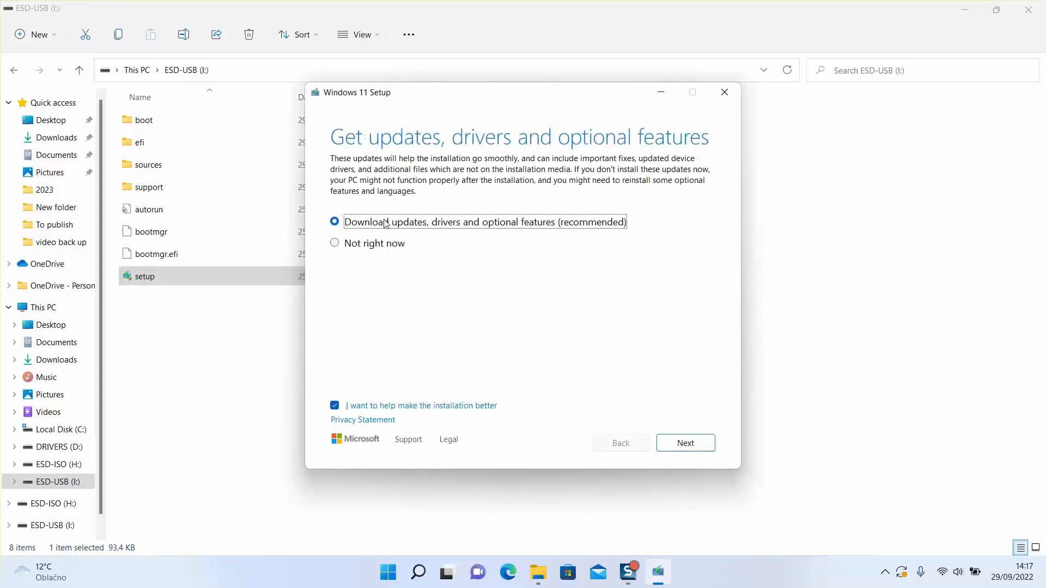
pyautogui.click(349, 249)
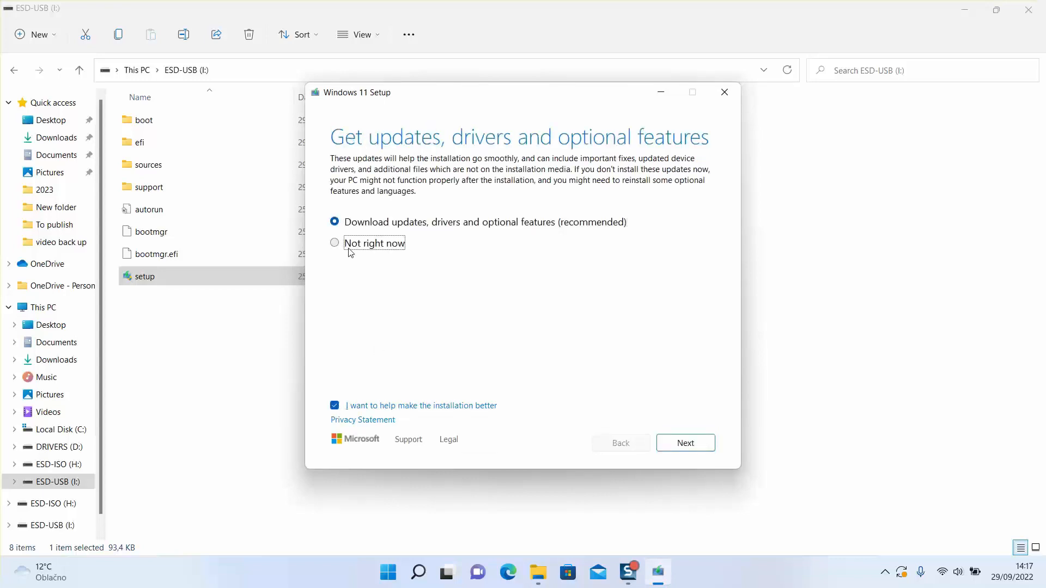
pyautogui.click(695, 451)
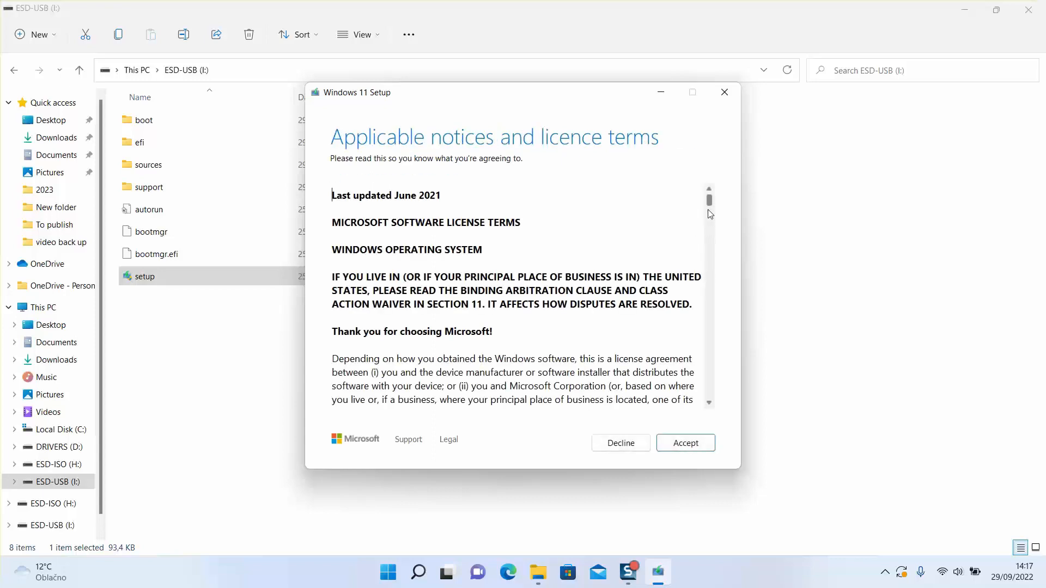
# Go through the licence terms and decline them, and quit Windows 11 Setup.
pyautogui.click(709, 213)
pyautogui.moveTo(708, 209); pyautogui.dragTo(708, 439)
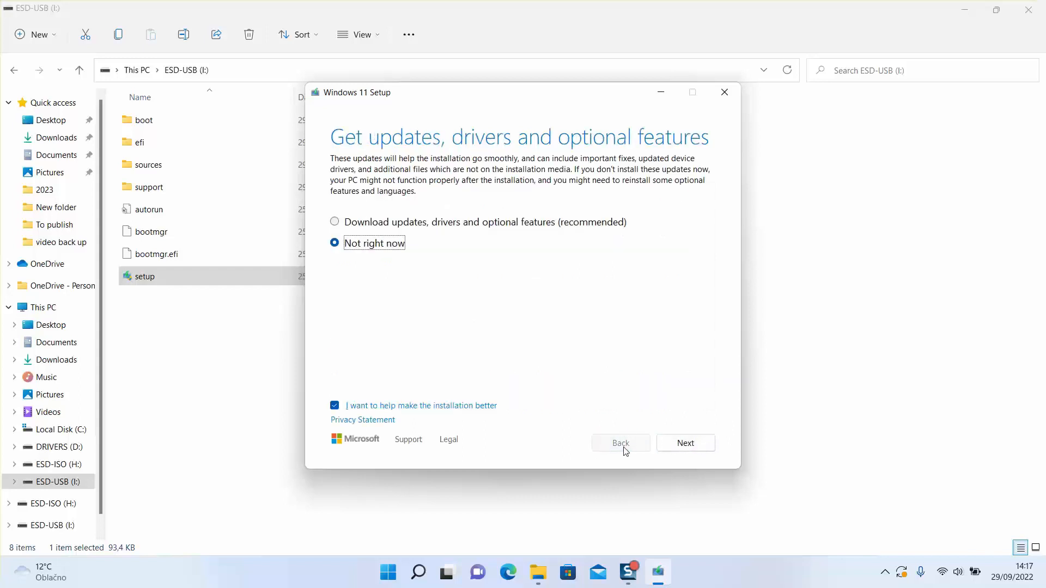
pyautogui.click(723, 93)
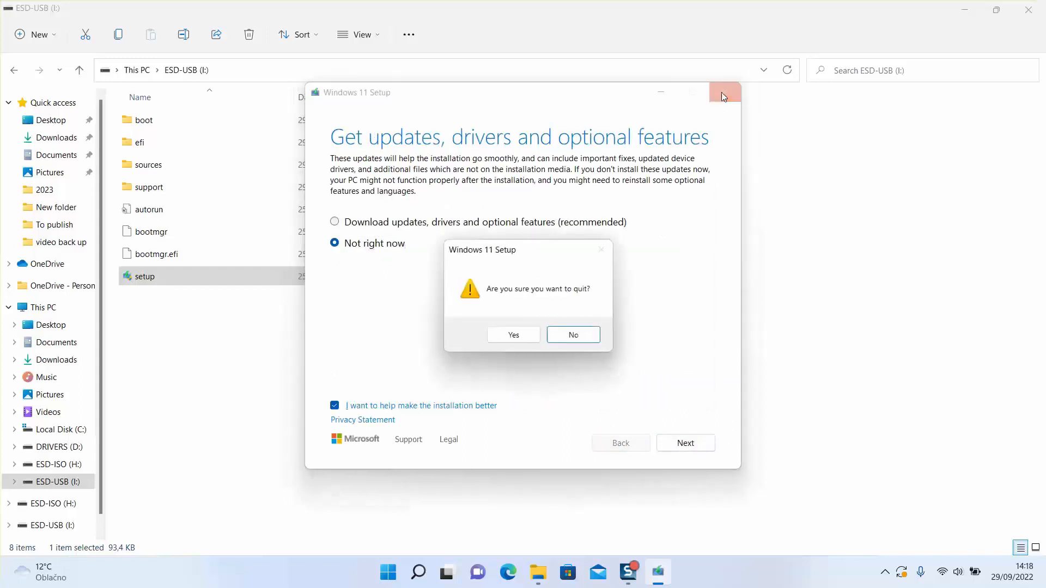
pyautogui.click(514, 335)
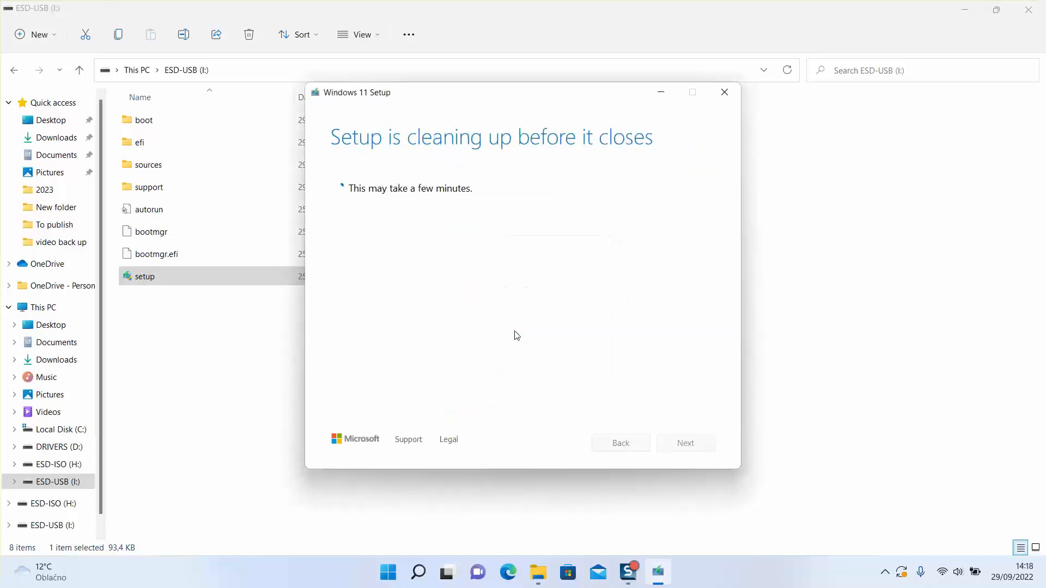
pyautogui.click(254, 410)
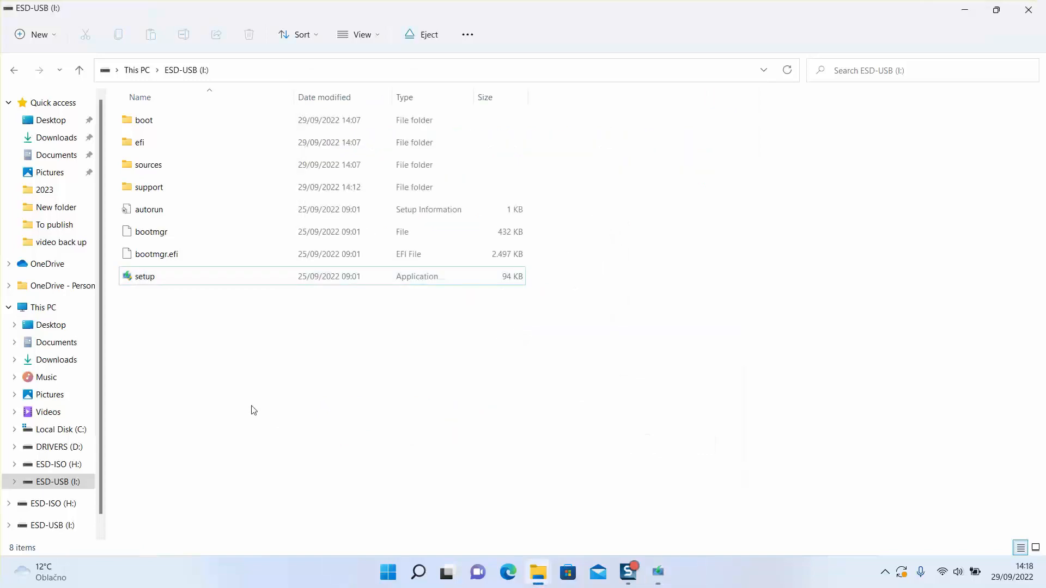